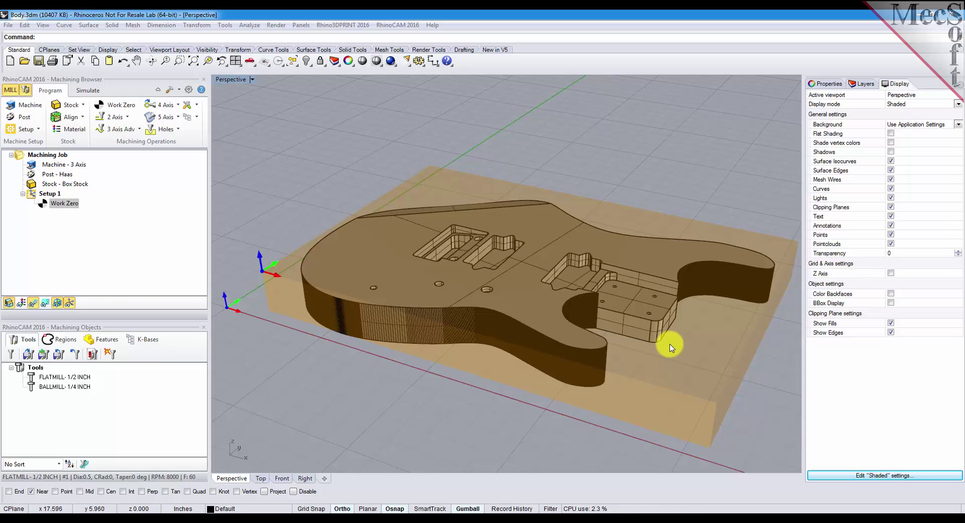
Create a 2 Axis Profiling operation using the guitar body's outer outline curve as its region
mouse_move(670, 345)
right_down()
mouse_move(489, 316)
mouse_move(495, 348)
mouse_move(538, 338)
mouse_move(674, 351)
right_up()
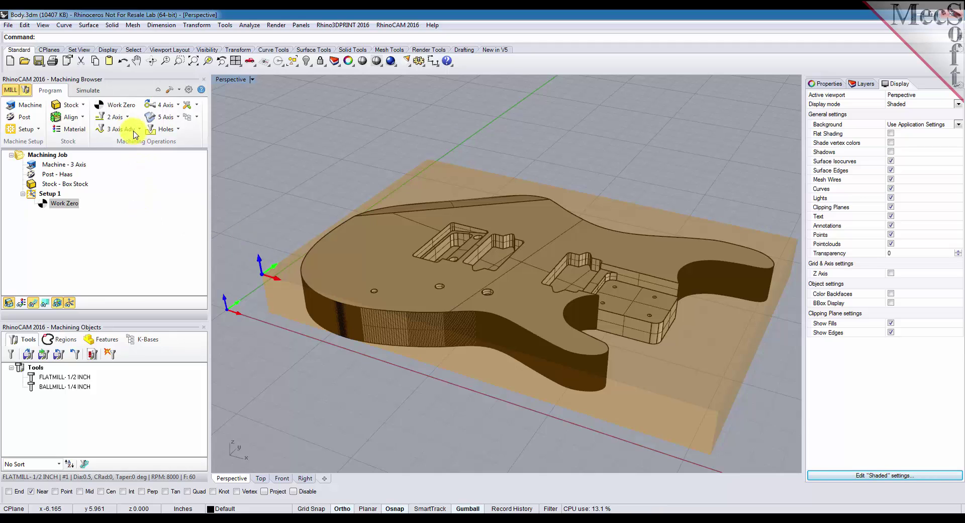
click(127, 117)
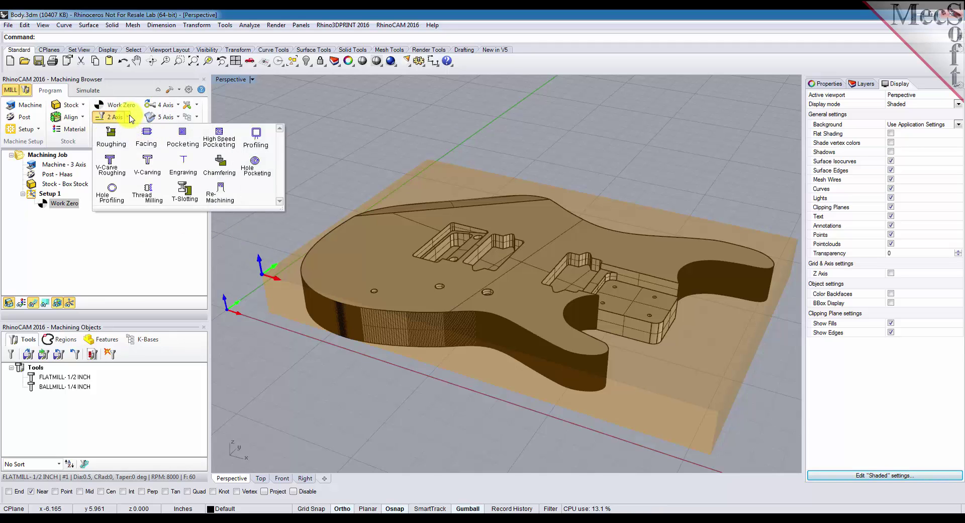
click(256, 137)
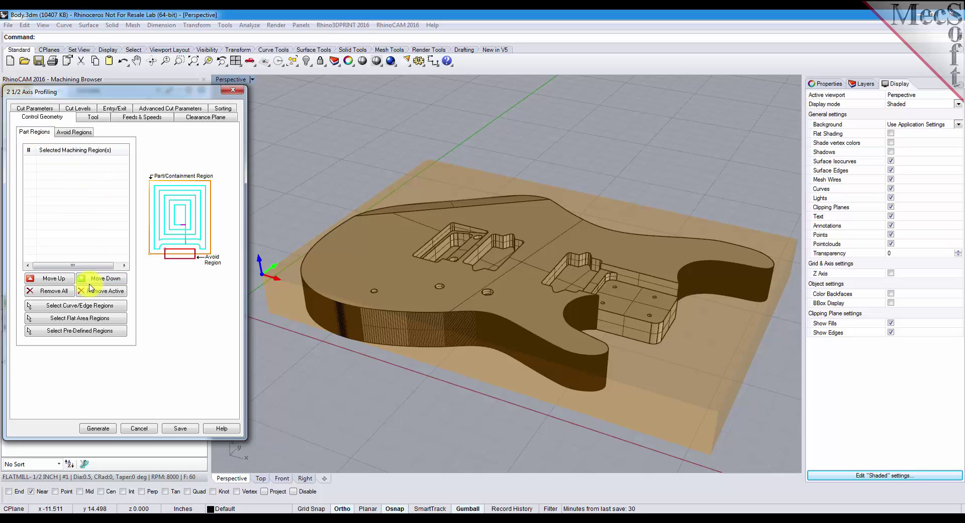
click(98, 309)
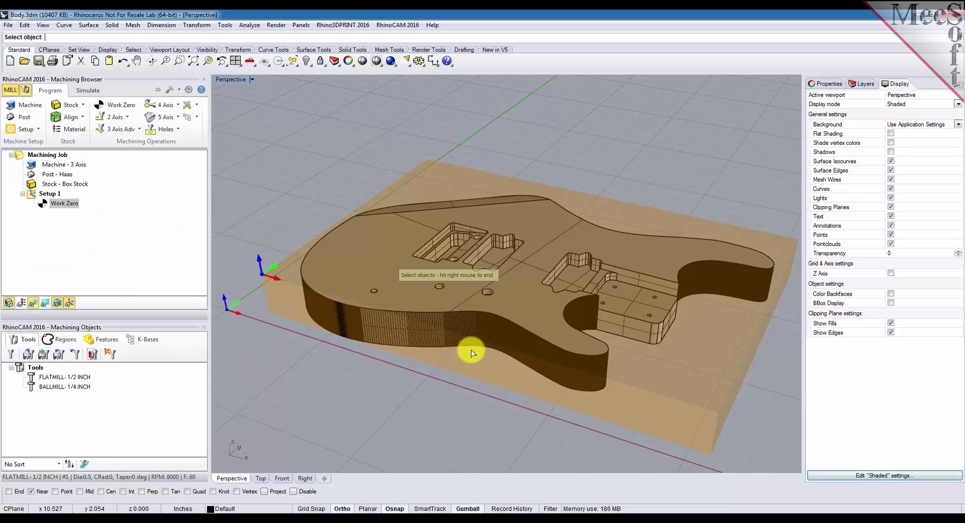
click(484, 348)
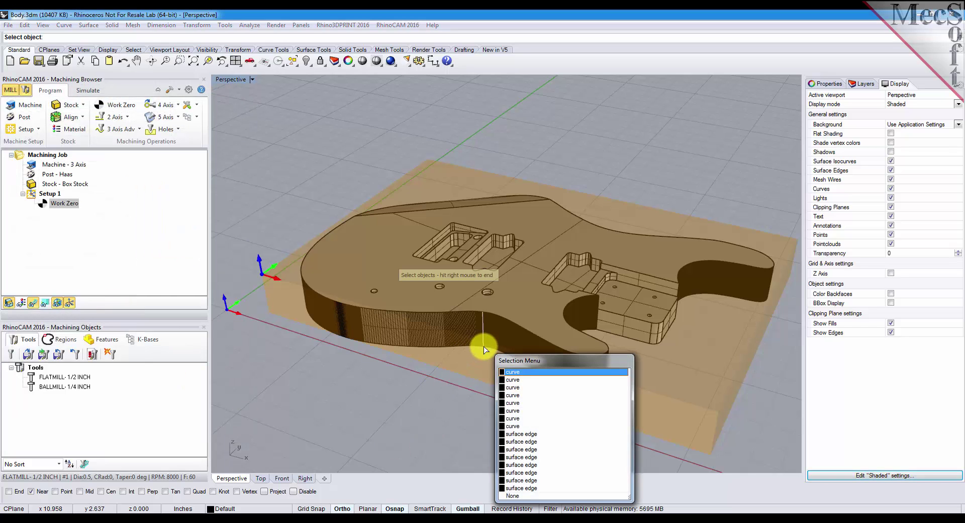
click(523, 396)
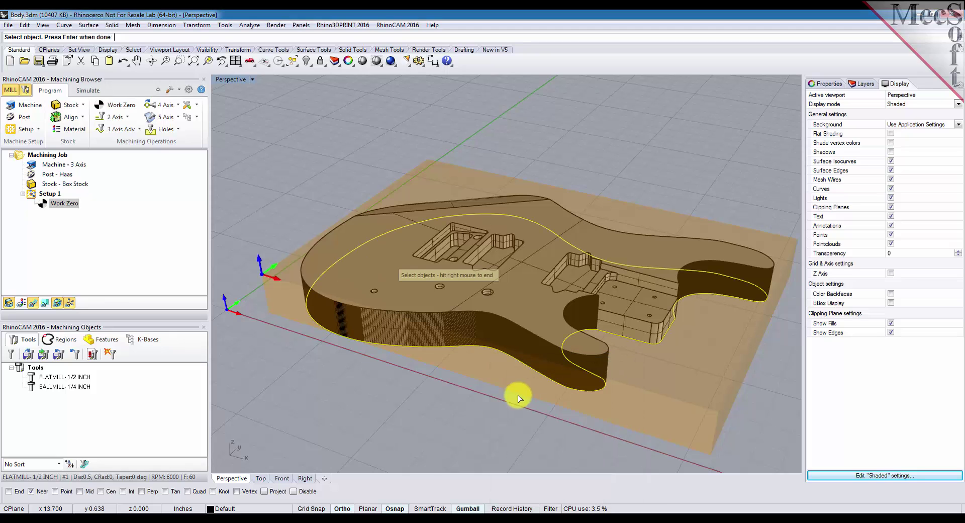
right_click(259, 309)
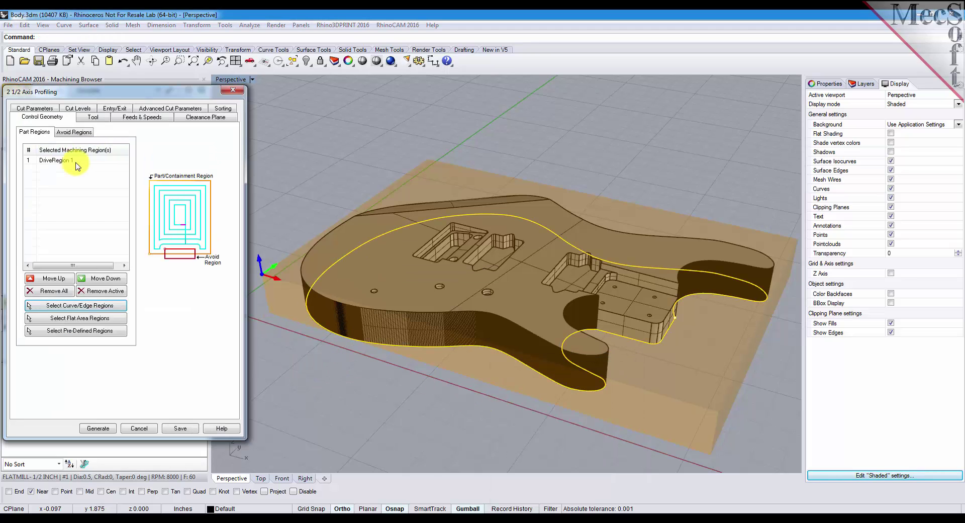
Assign FLATMILL- 1/2 INCH as the tool and cut closed curves on the outside
click(64, 160)
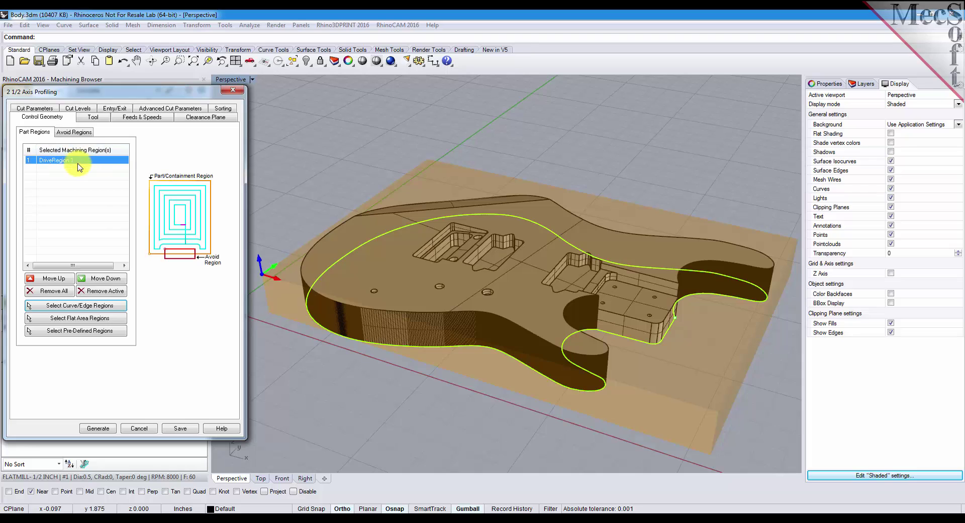
click(92, 117)
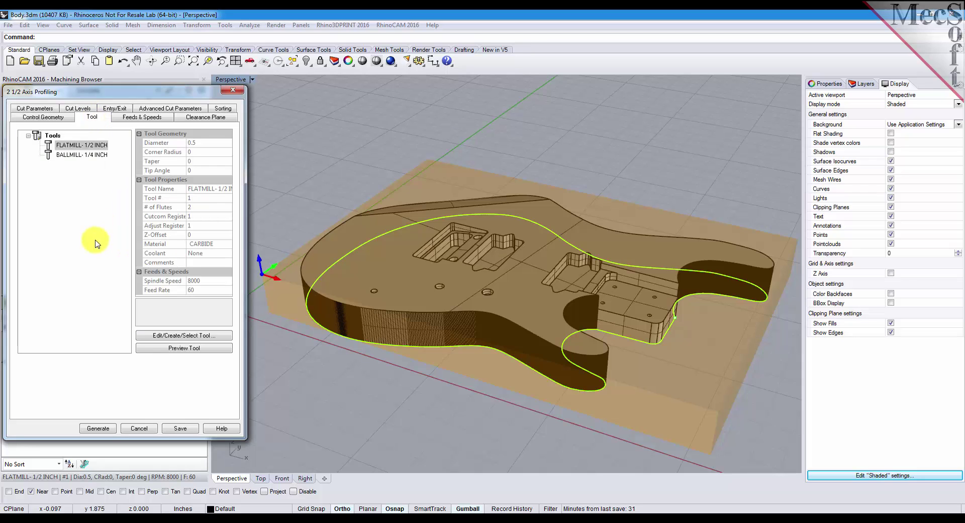
click(48, 147)
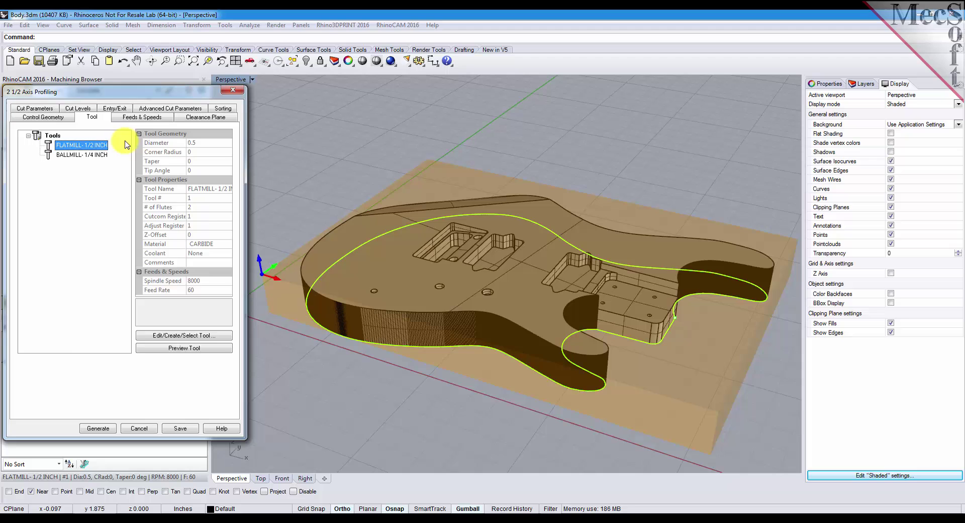
click(126, 116)
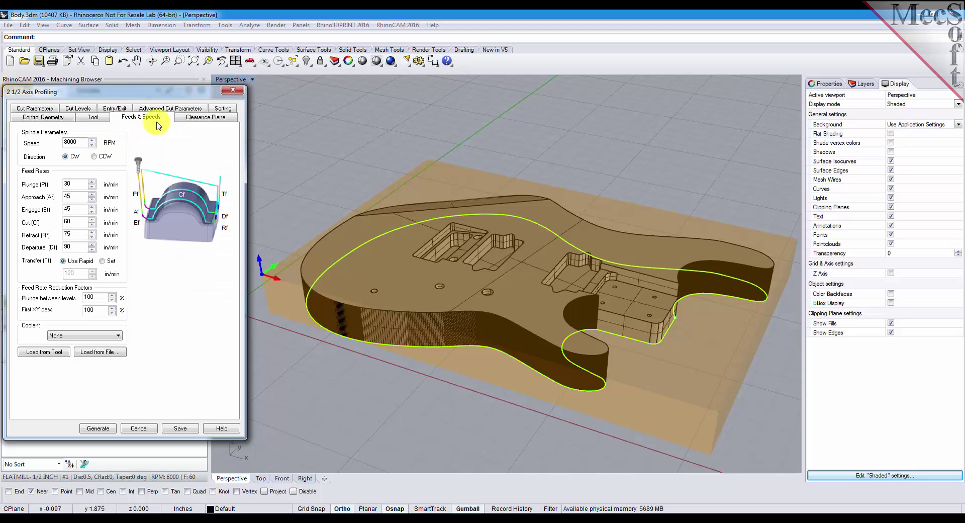
click(204, 117)
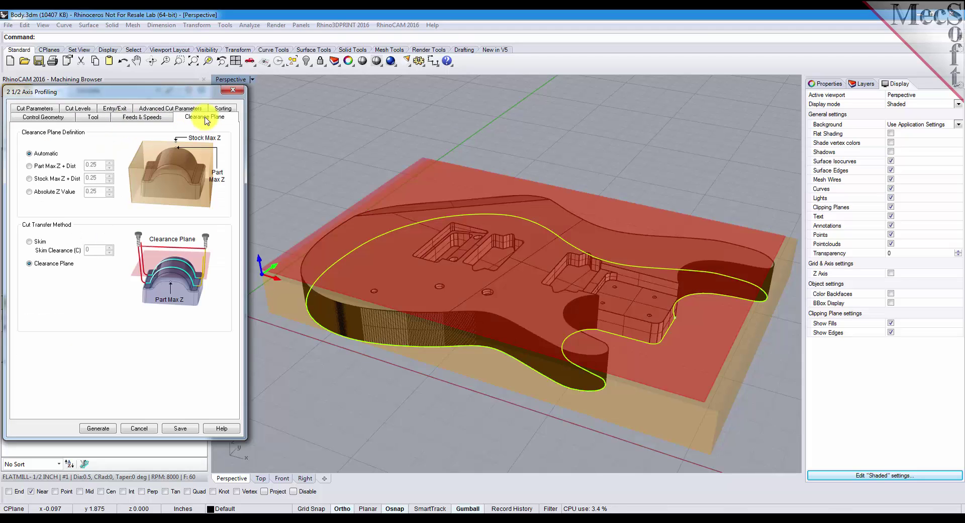
click(34, 109)
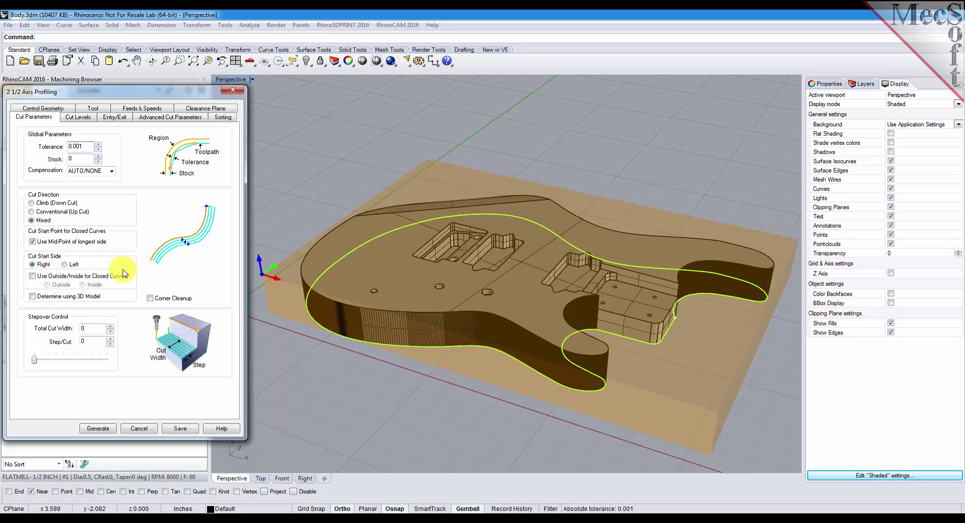
click(34, 277)
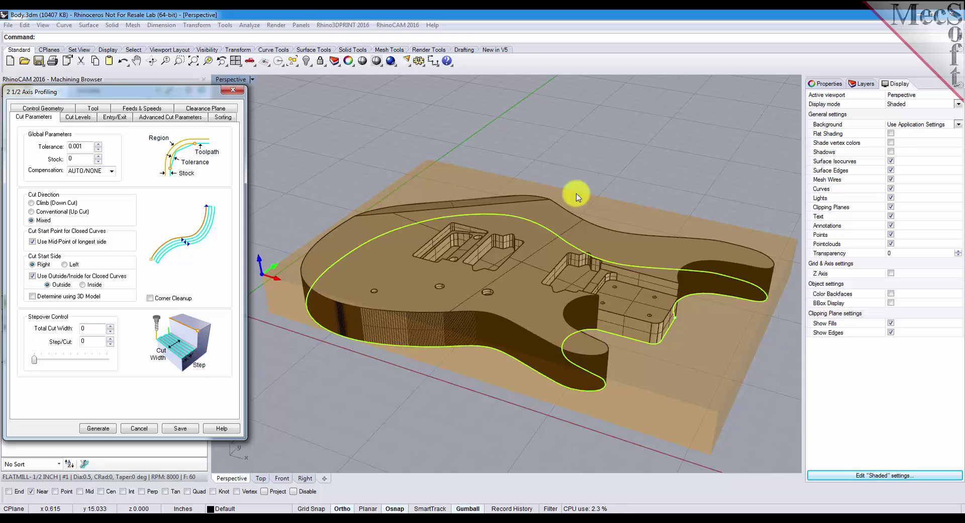
Place the cut geometry at the bottom and measure the 1.75 total depth using end-point snaps
click(84, 117)
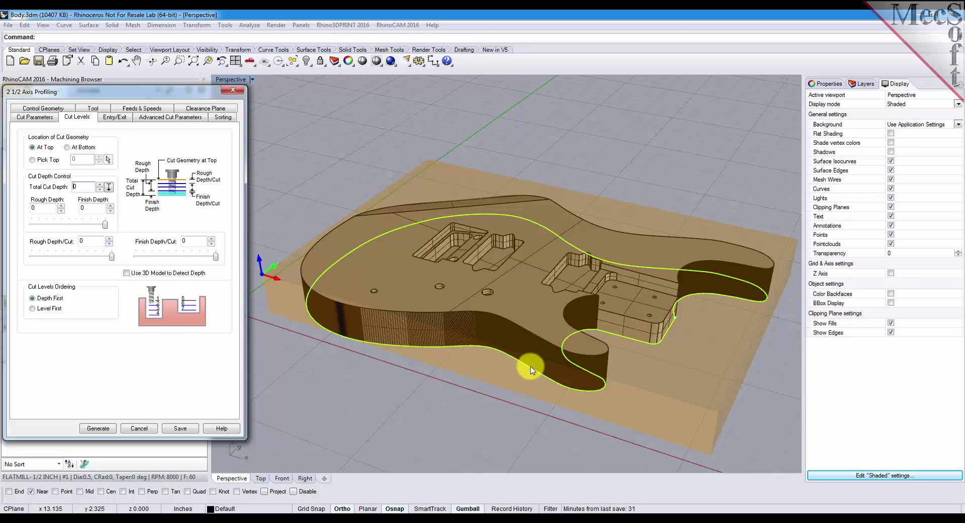
click(67, 147)
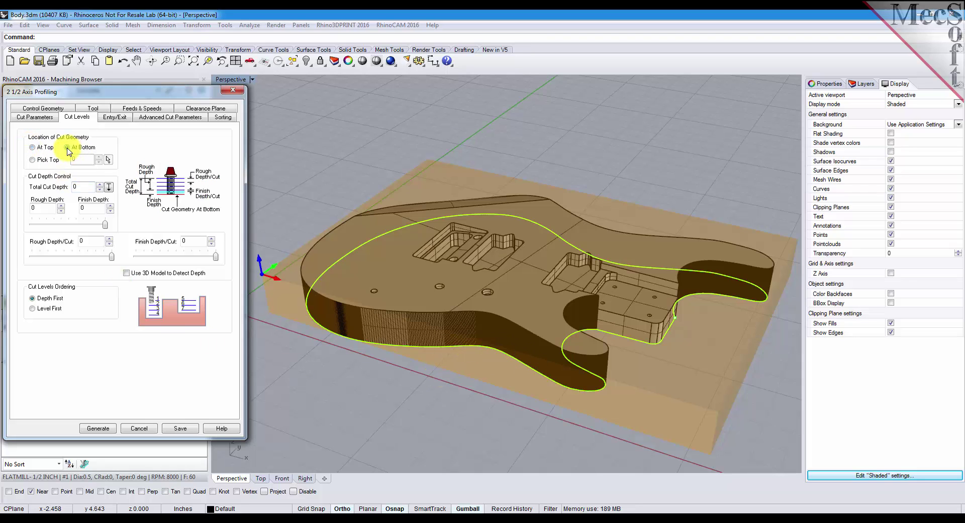
click(109, 188)
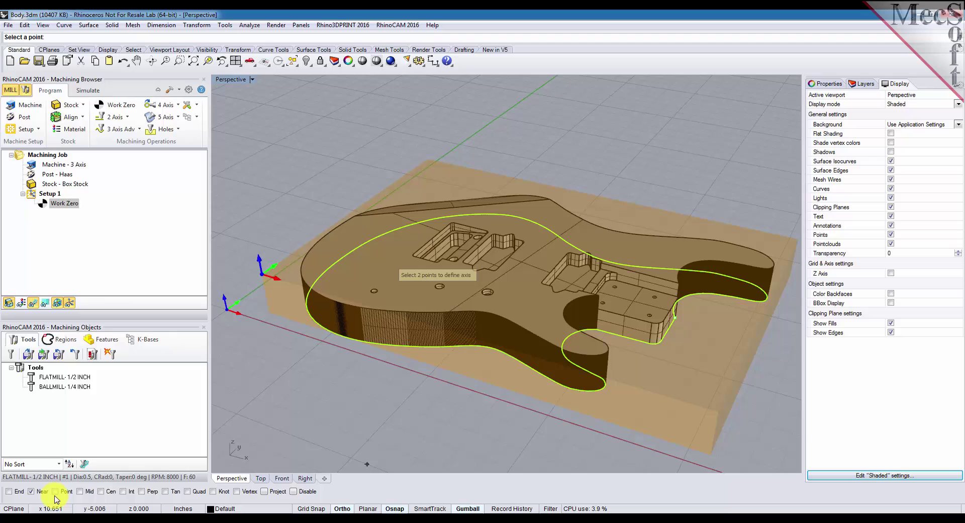
click(31, 491)
click(9, 491)
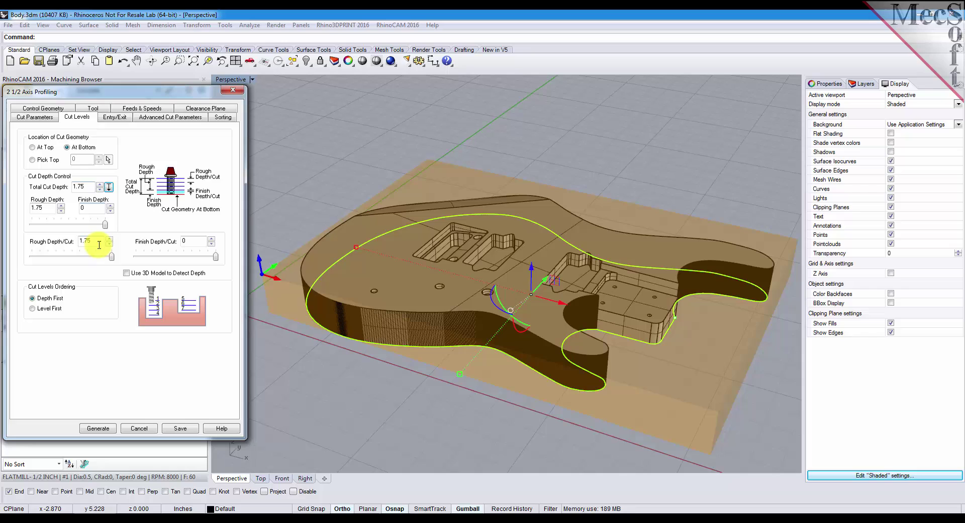
Set the rough depth per cut to 0.25
drag(97, 242, 44, 244)
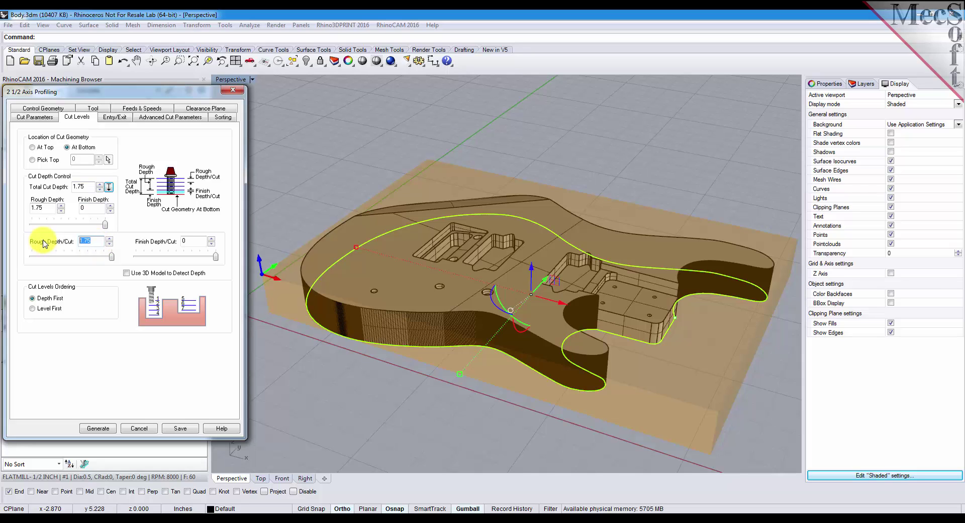
text(0.25)
click(90, 208)
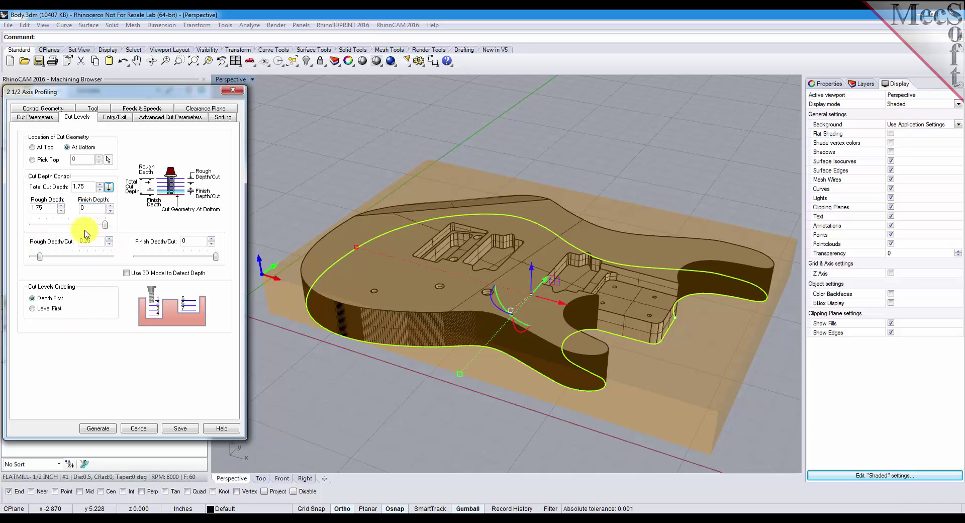
click(119, 119)
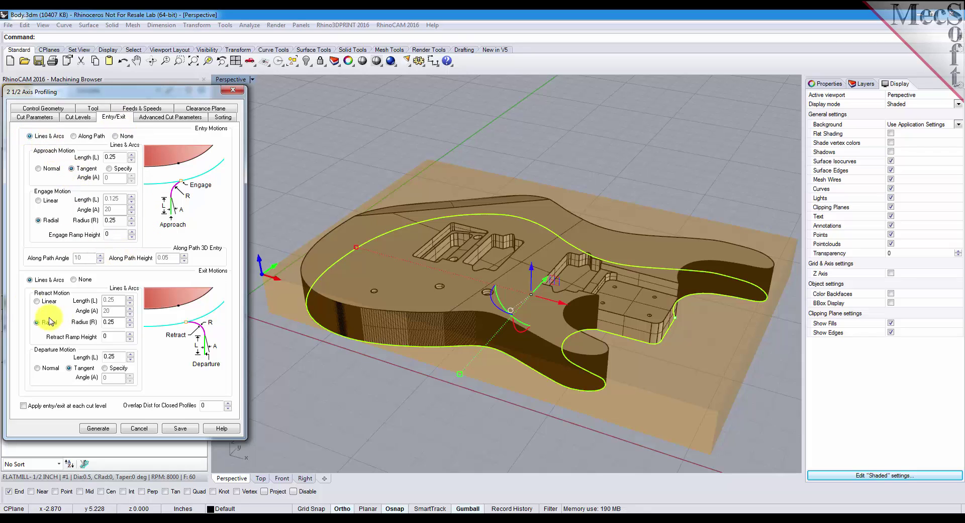
Change the advanced Fitting Tolerance to 0.002, checking the 0.001 cut tolerance alongside it
click(161, 120)
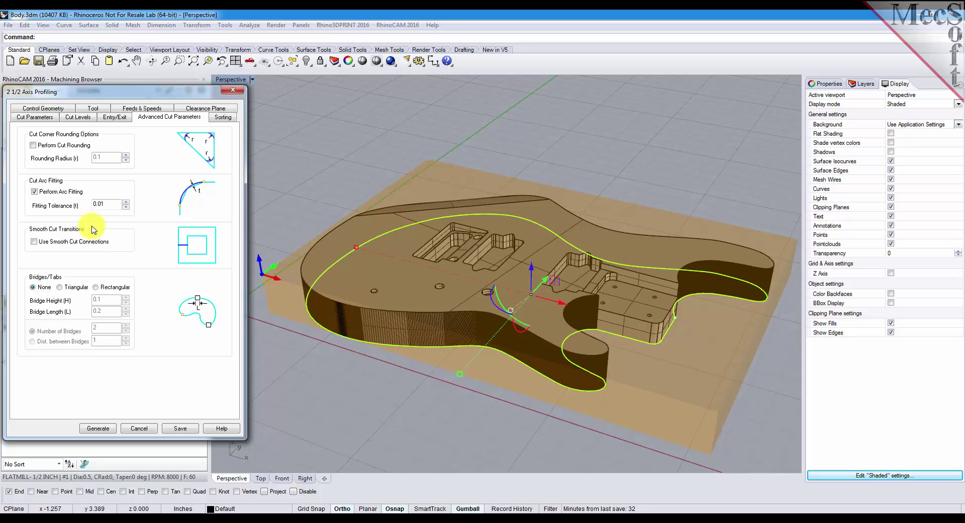
drag(101, 203, 110, 205)
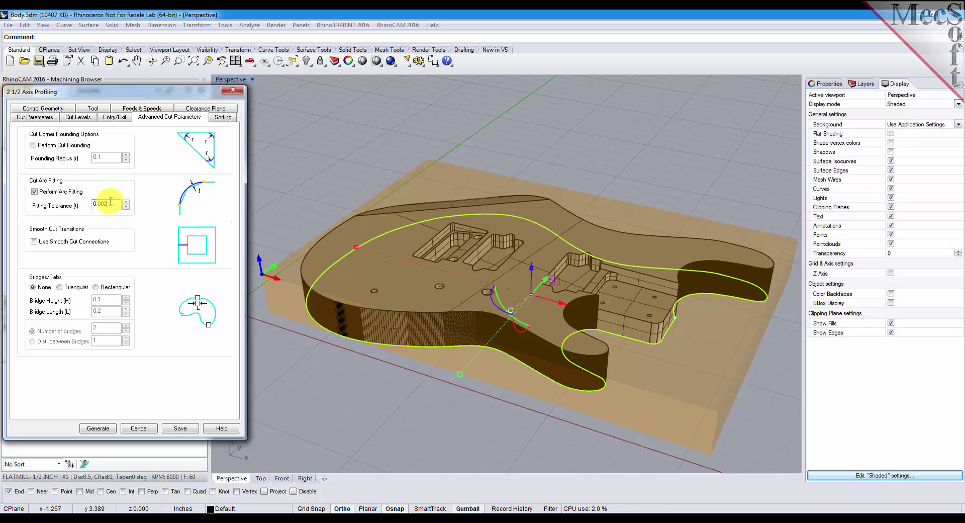
double_click(113, 205)
click(32, 117)
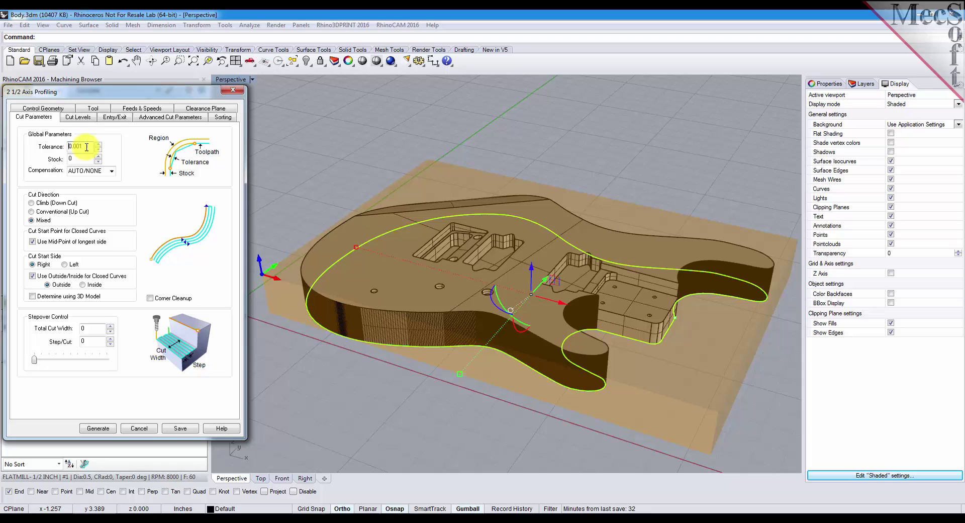
click(171, 116)
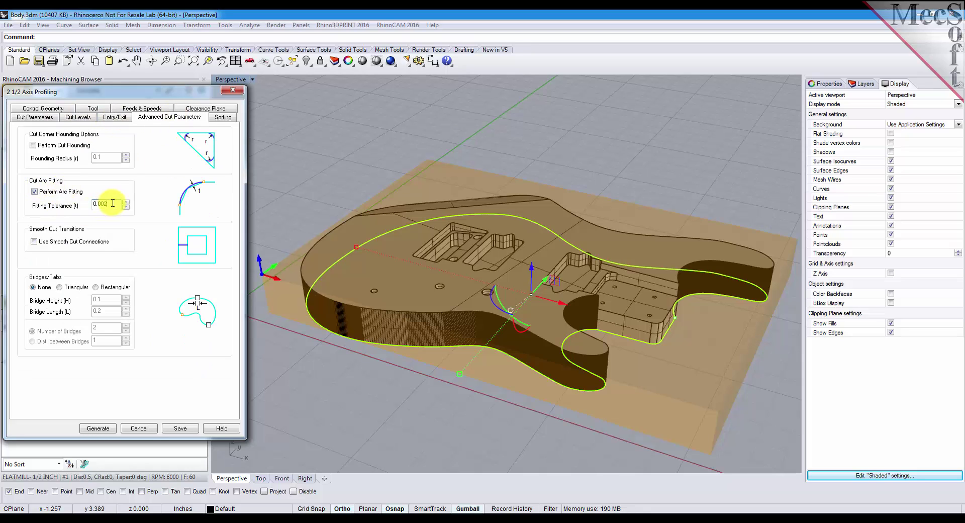
Use 4 Rectangular bridges with 0.125 height and 0.25 length
click(32, 286)
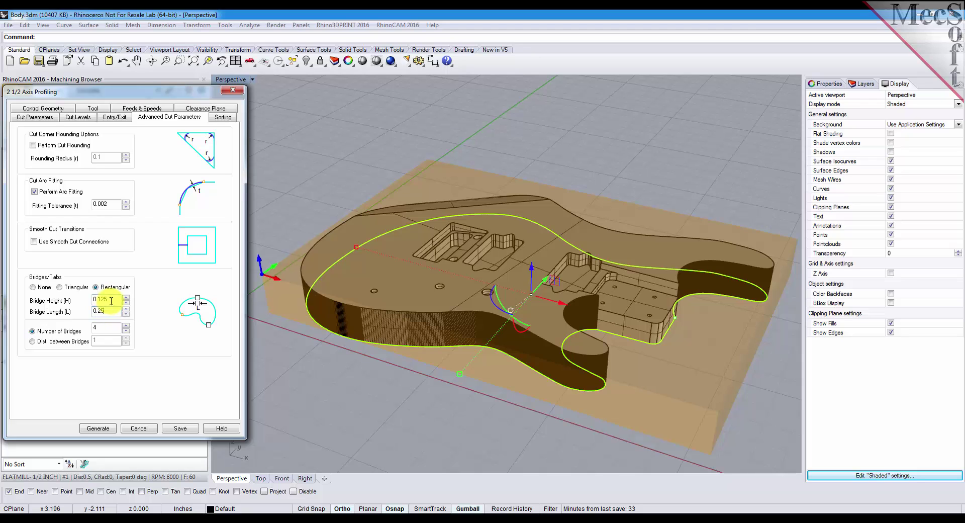
Generate the bridged profiling toolpath and bring up the simulation controls
click(98, 429)
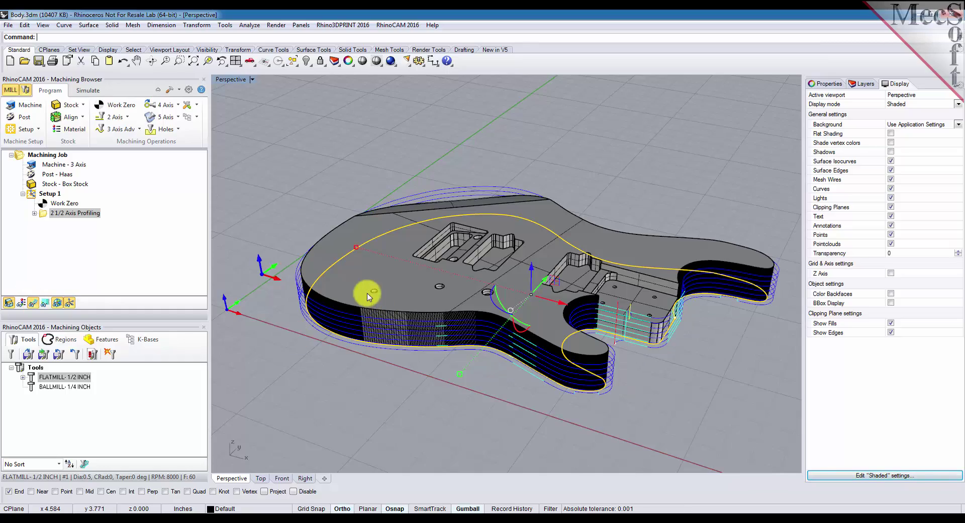
mouse_move(367, 294)
right_down()
mouse_move(400, 324)
mouse_move(476, 334)
mouse_move(370, 291)
right_up()
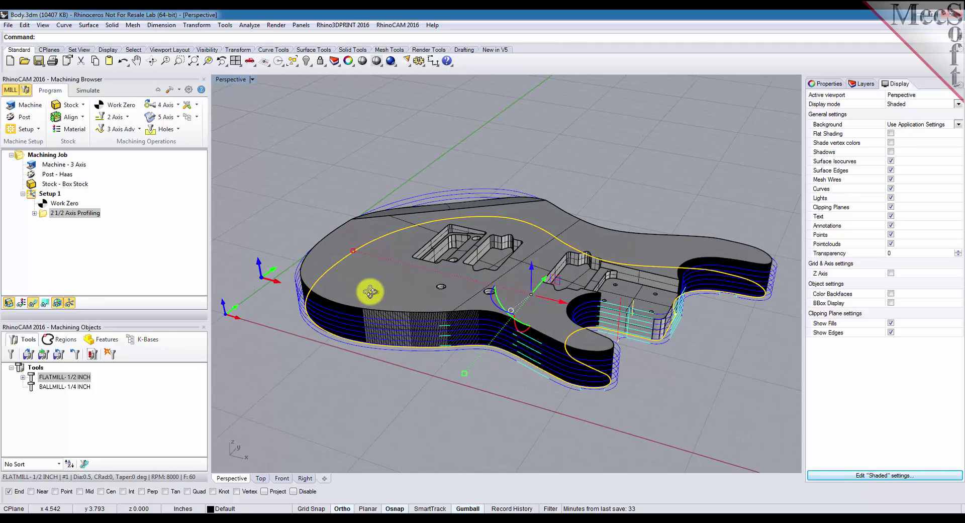
click(89, 91)
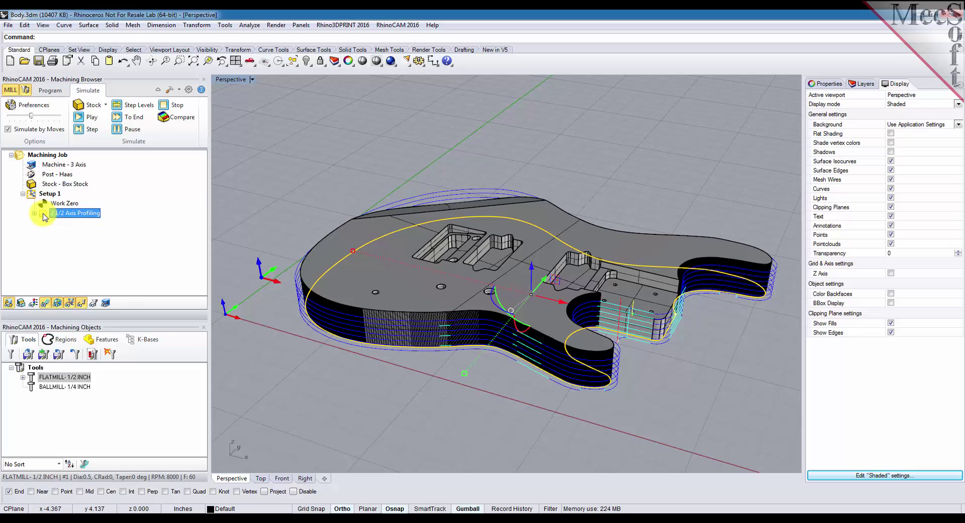
Show the stock, simulate 2 1/2 Axis Profiling, then hide the part and toolpath
click(22, 301)
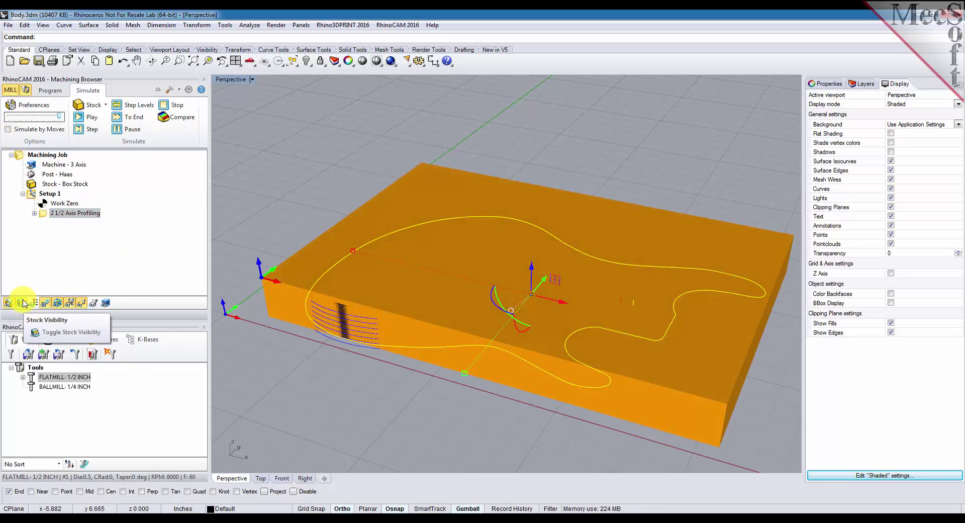
click(46, 215)
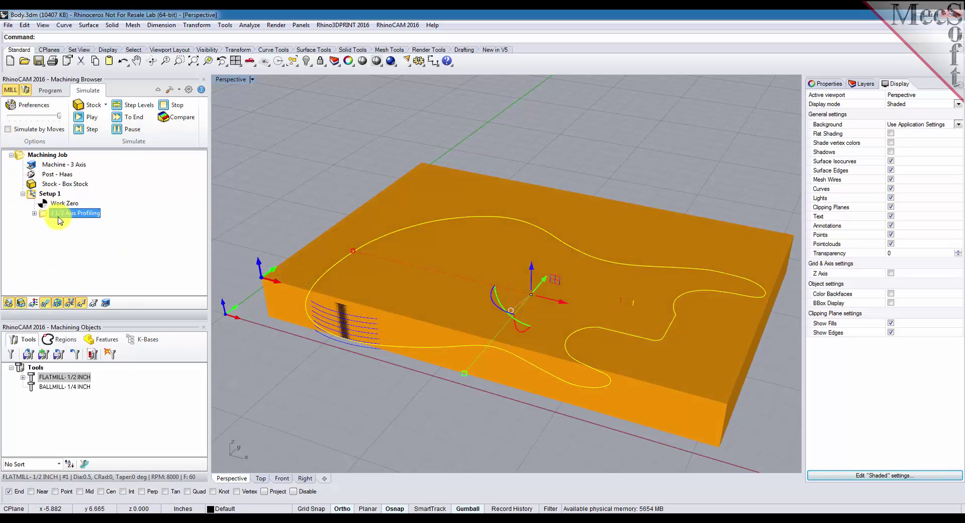
click(92, 119)
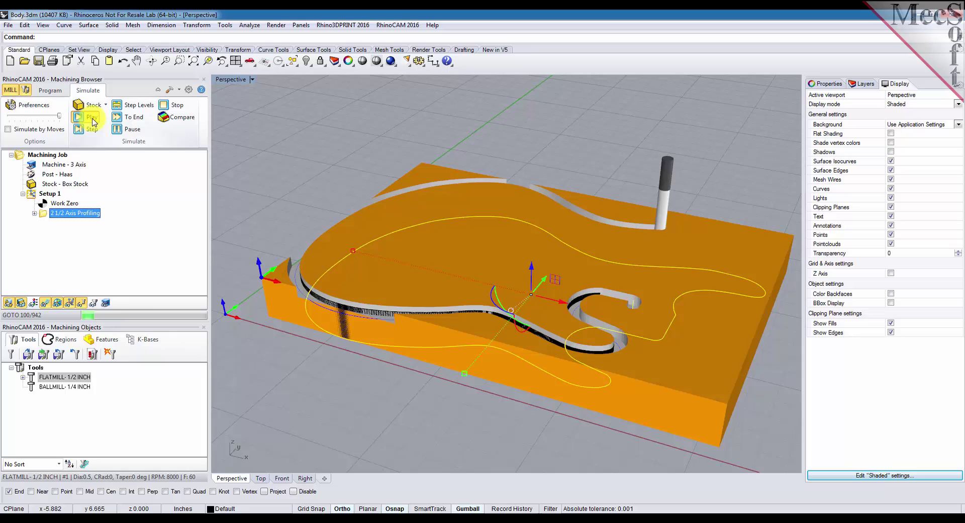
click(132, 129)
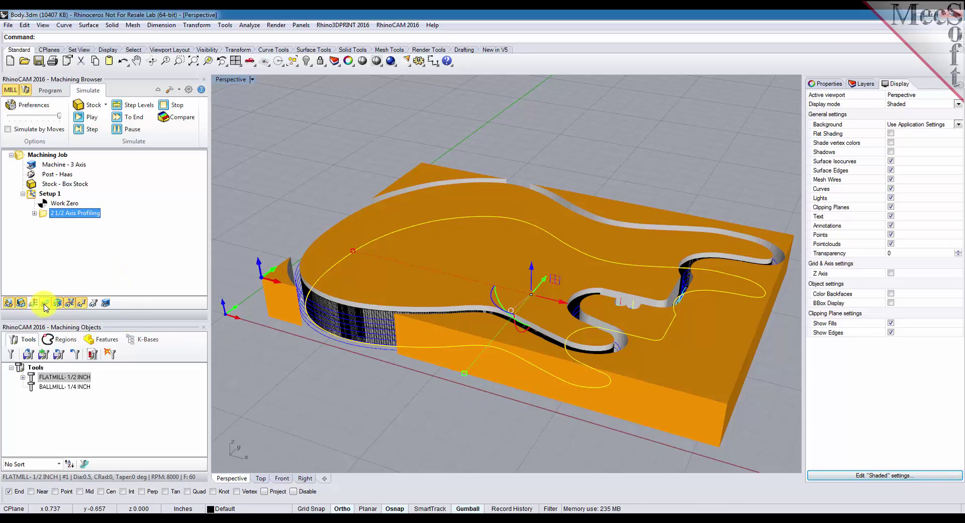
click(9, 303)
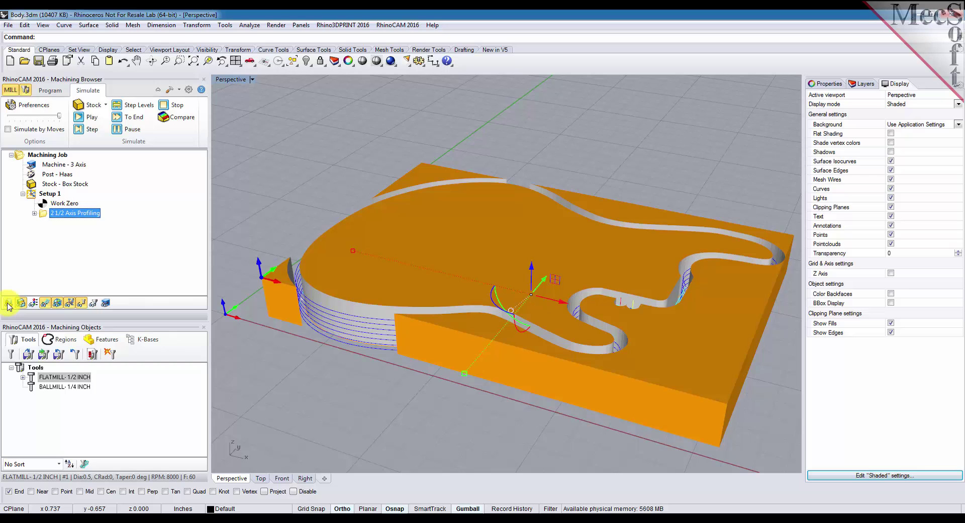
click(46, 303)
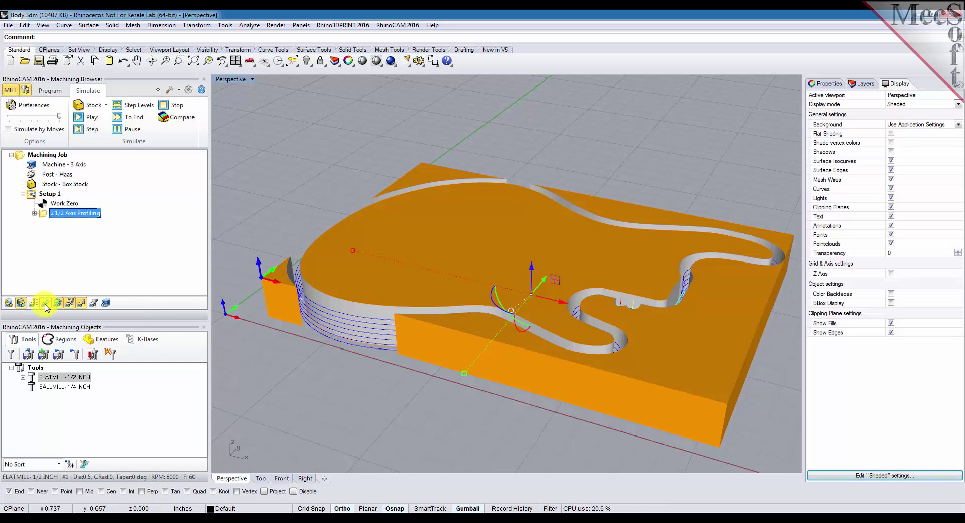
Orbit the cut stock to top and oblique angles, then show the Regions list
right_drag(350, 231, 367, 338)
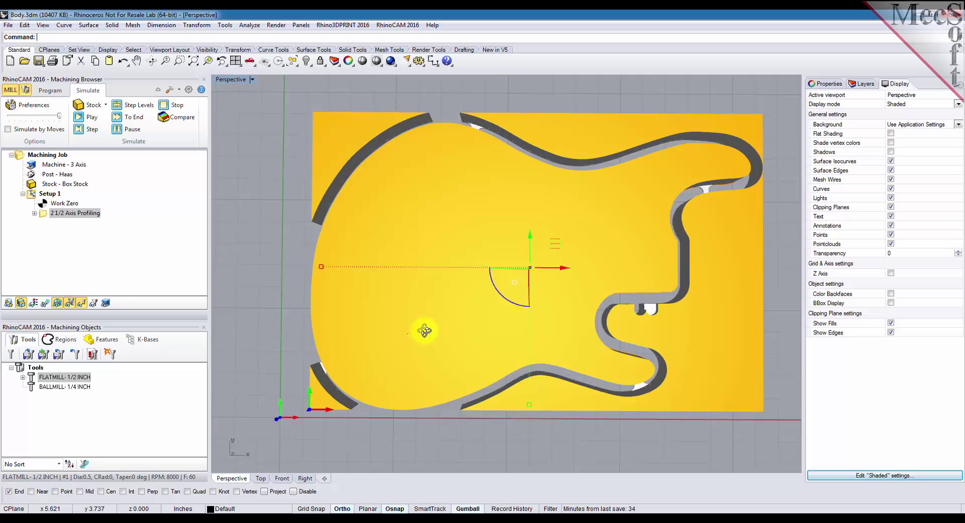
right_drag(424, 323, 342, 449)
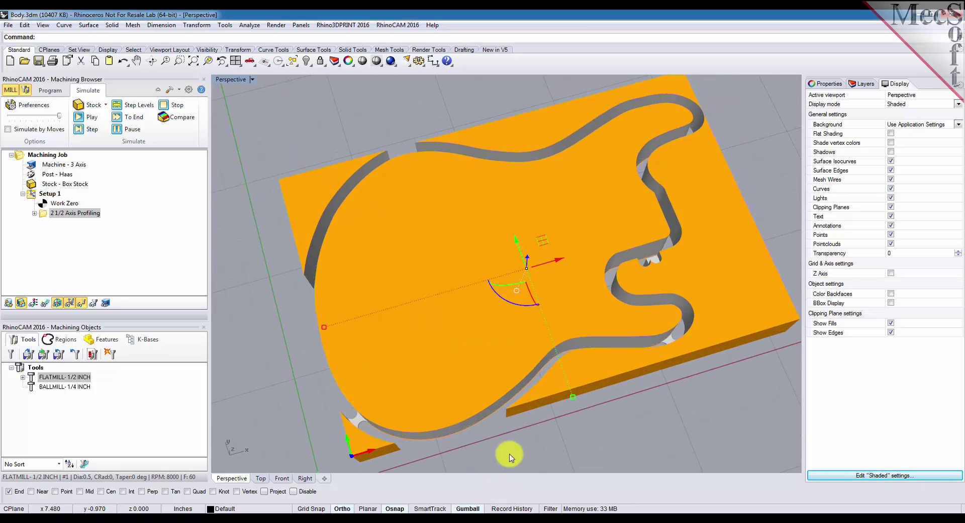
right_drag(511, 452, 286, 291)
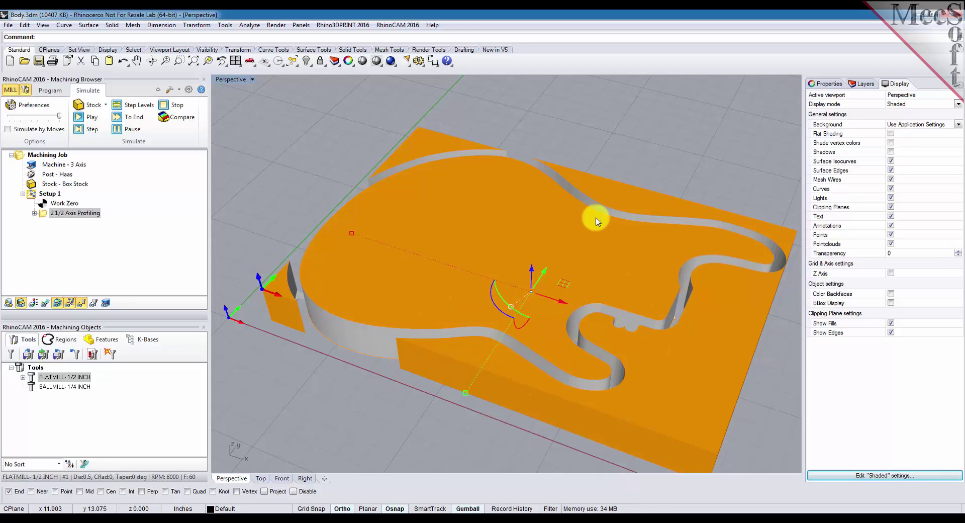
click(65, 339)
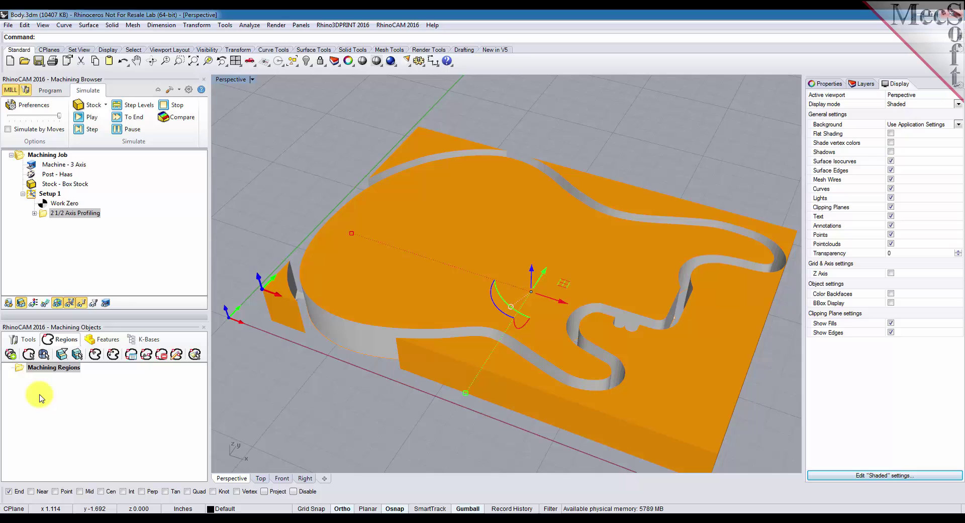